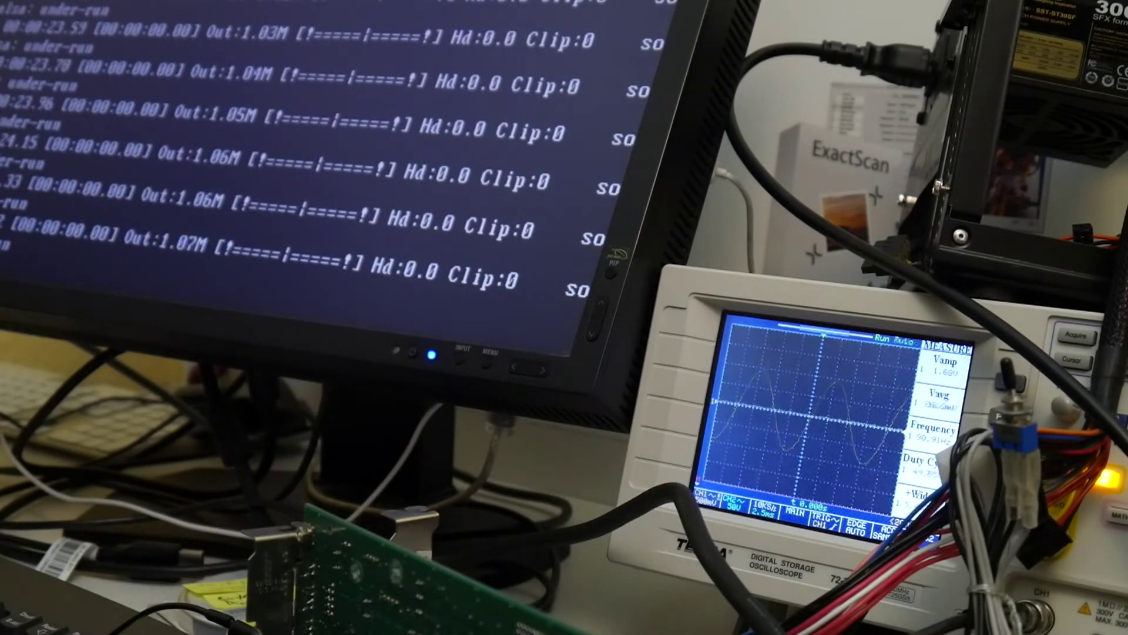
Rerun the recalled play command as a 50 Hz sine tone, then as a 500 Hz tone
key(Up)
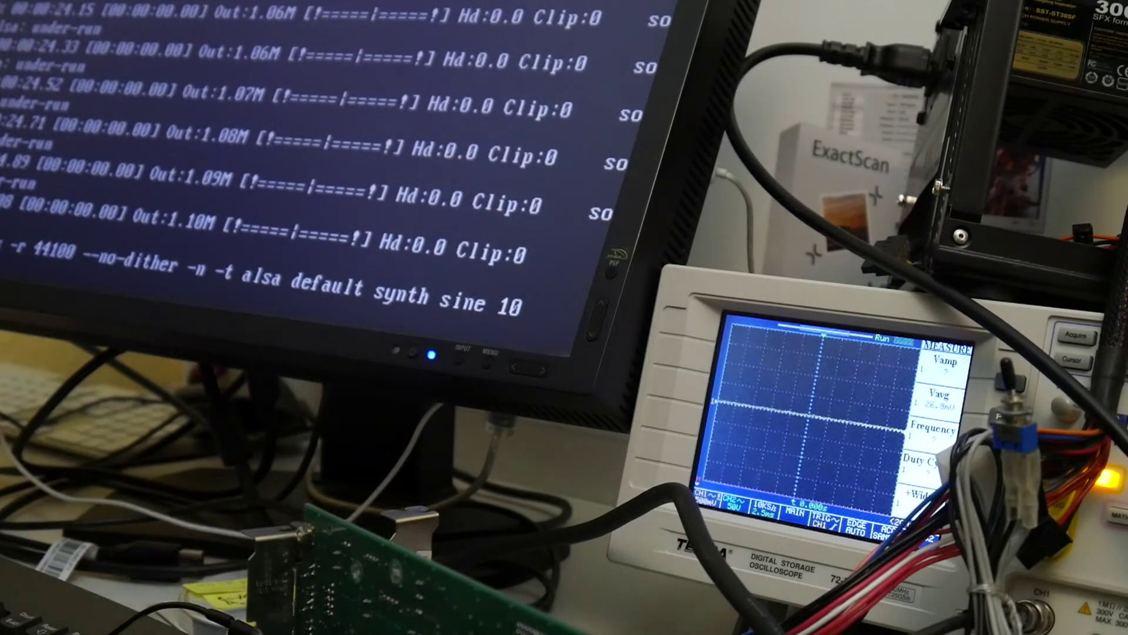
key(Return)
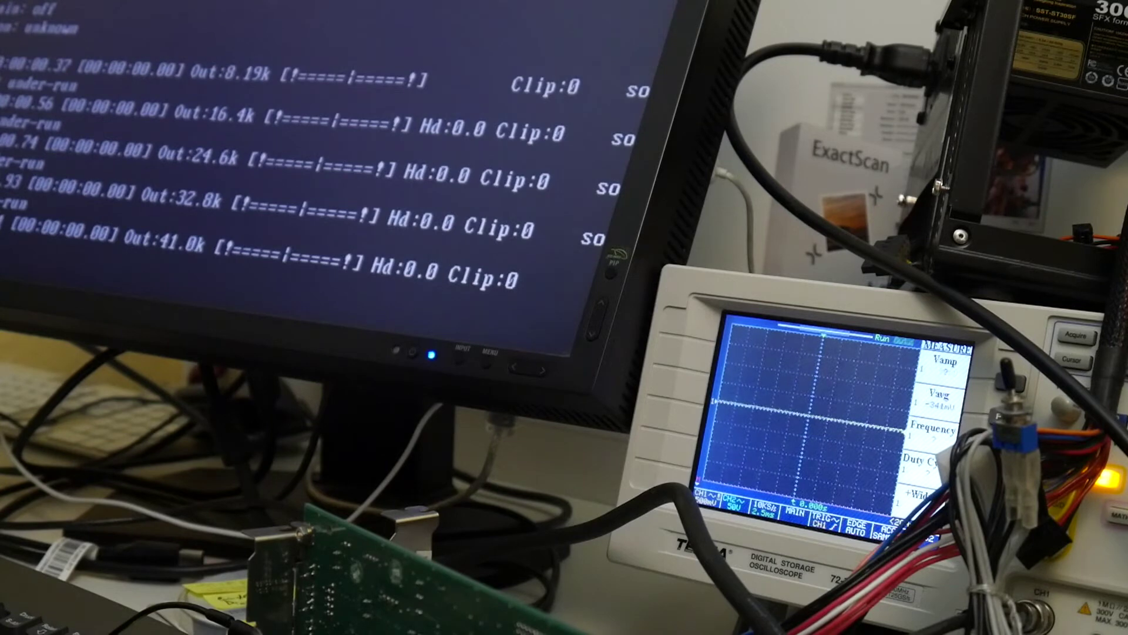
key(Up)
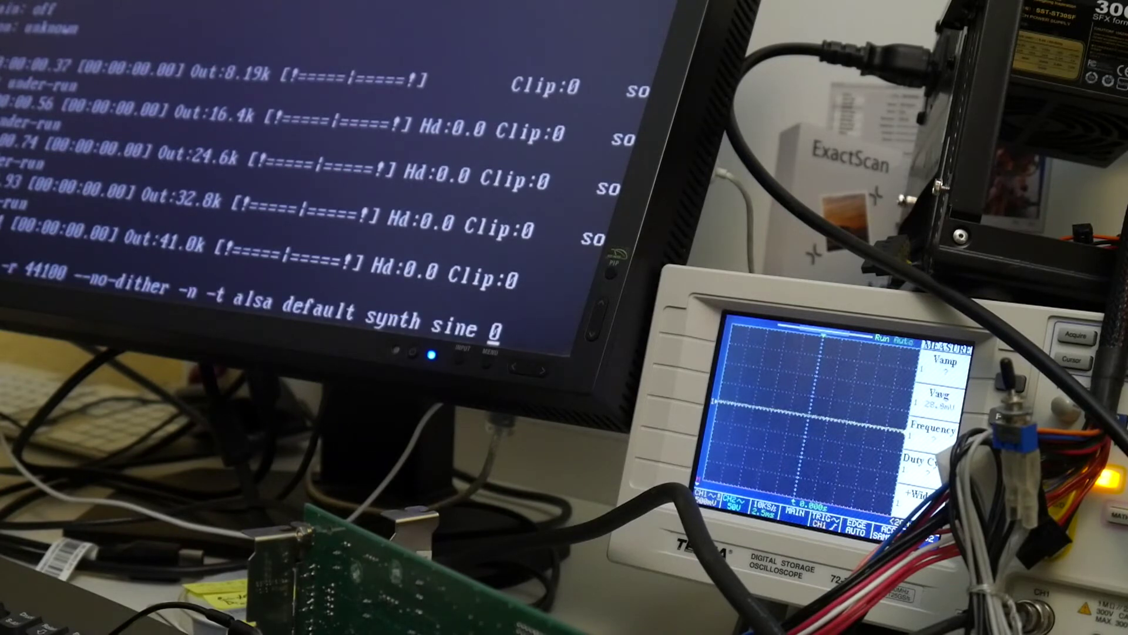
key(Return)
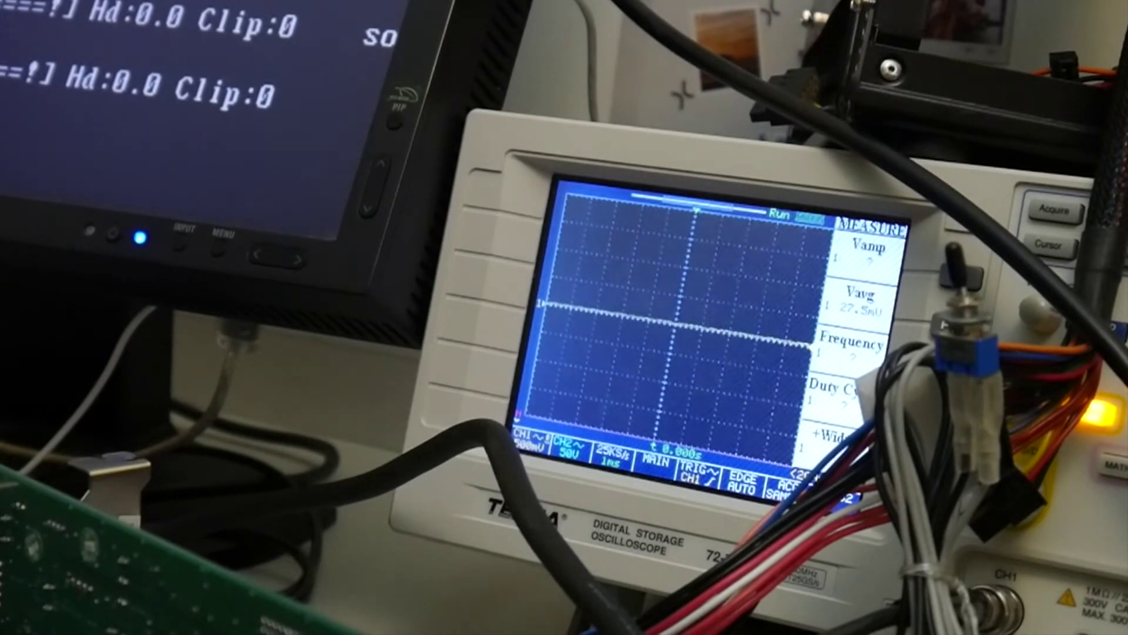
Rerun the recalled play command with 'synth sine 1000', then with 'synth sine 10000'
key(Up)
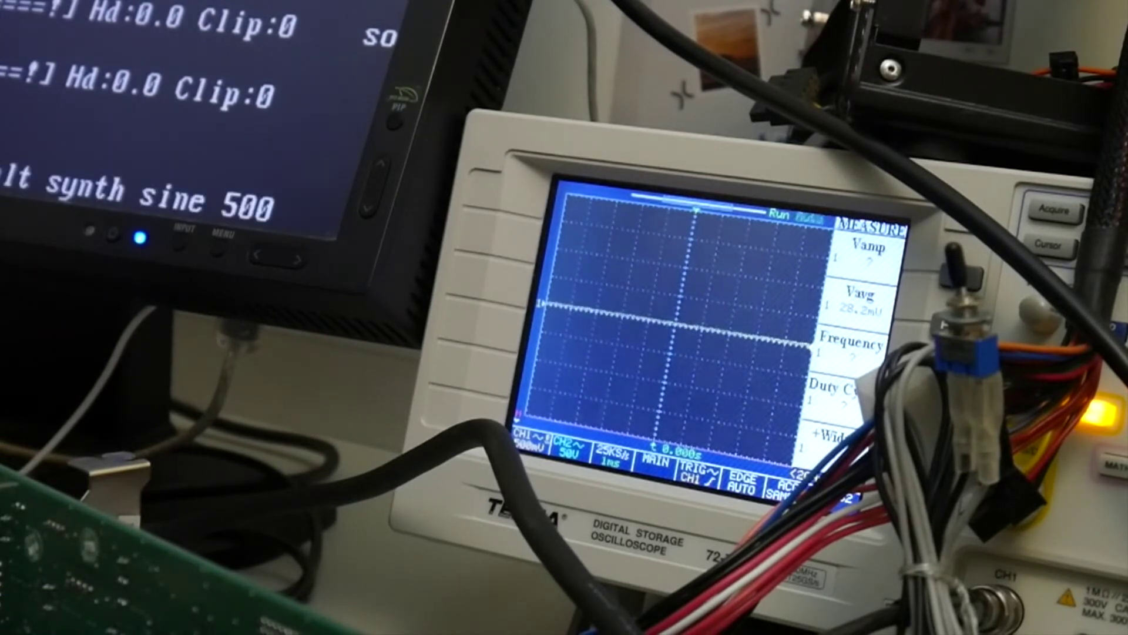
text(1000)
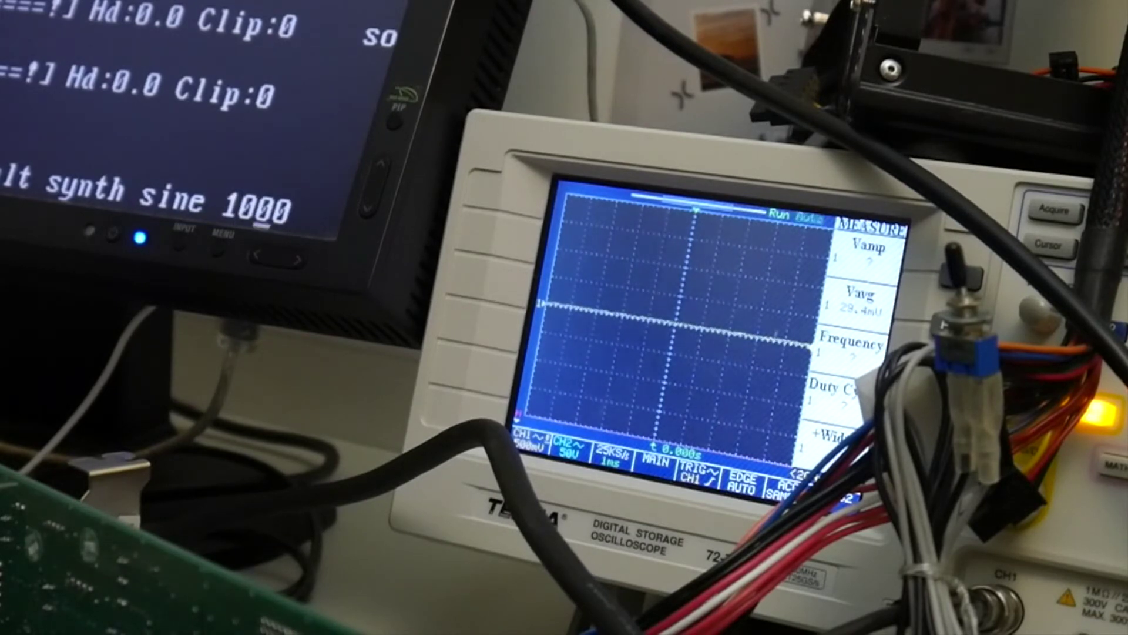
key(Return)
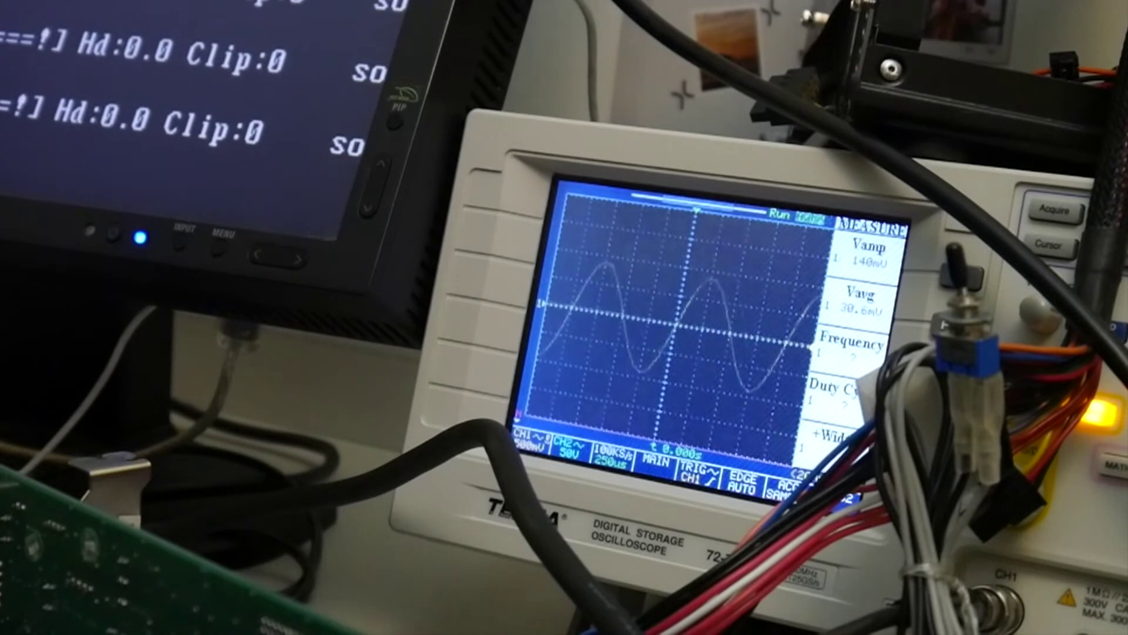
key(Up)
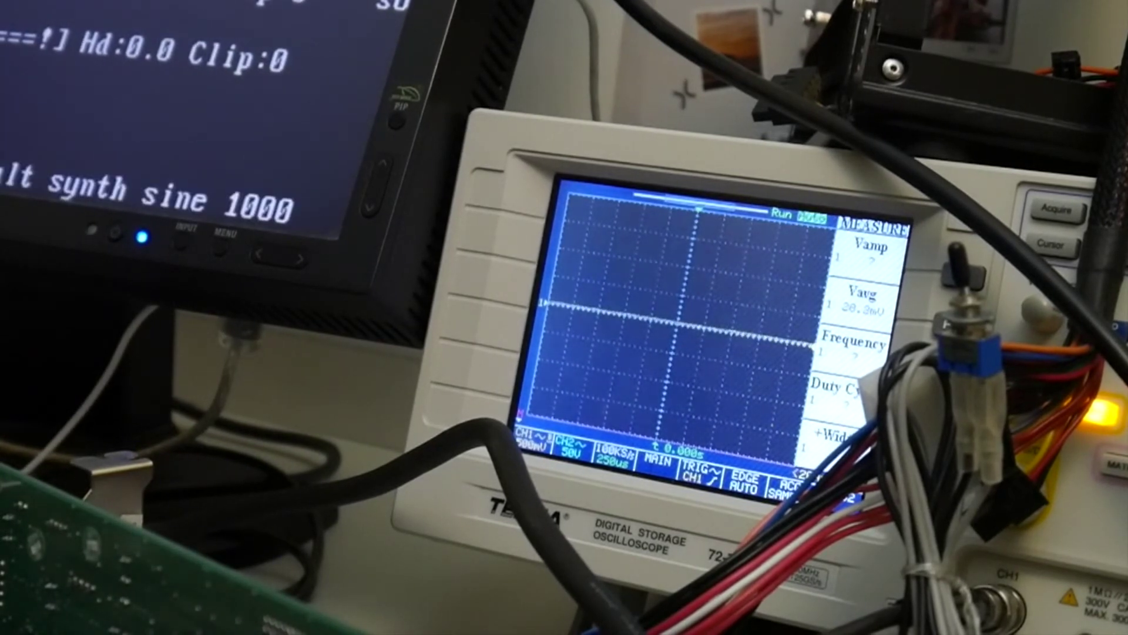
text(0)
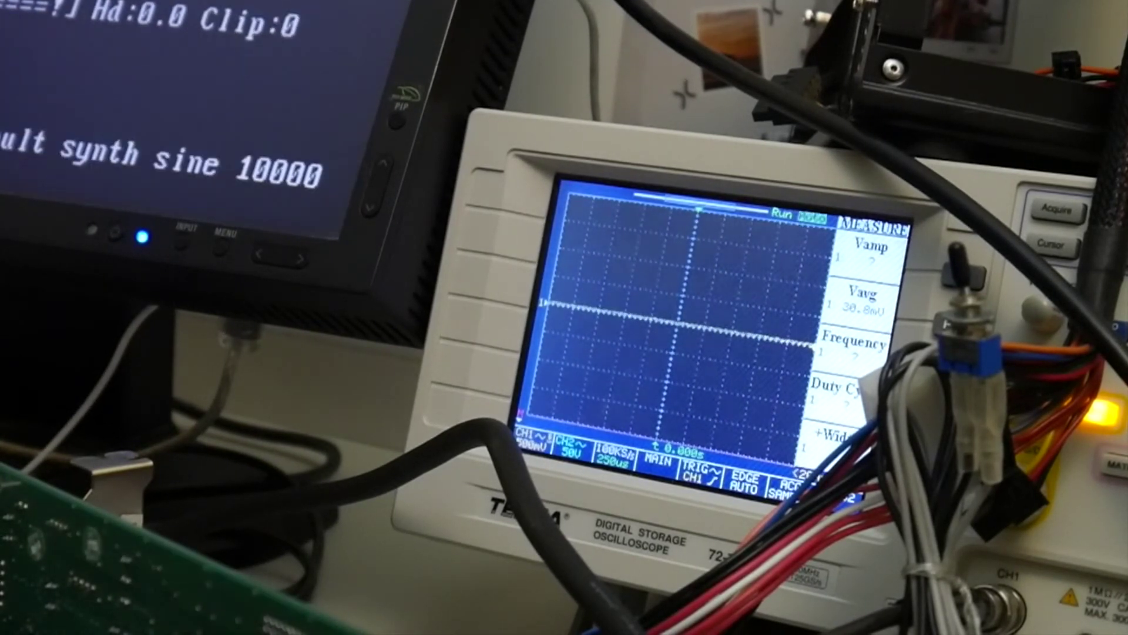
key(Return)
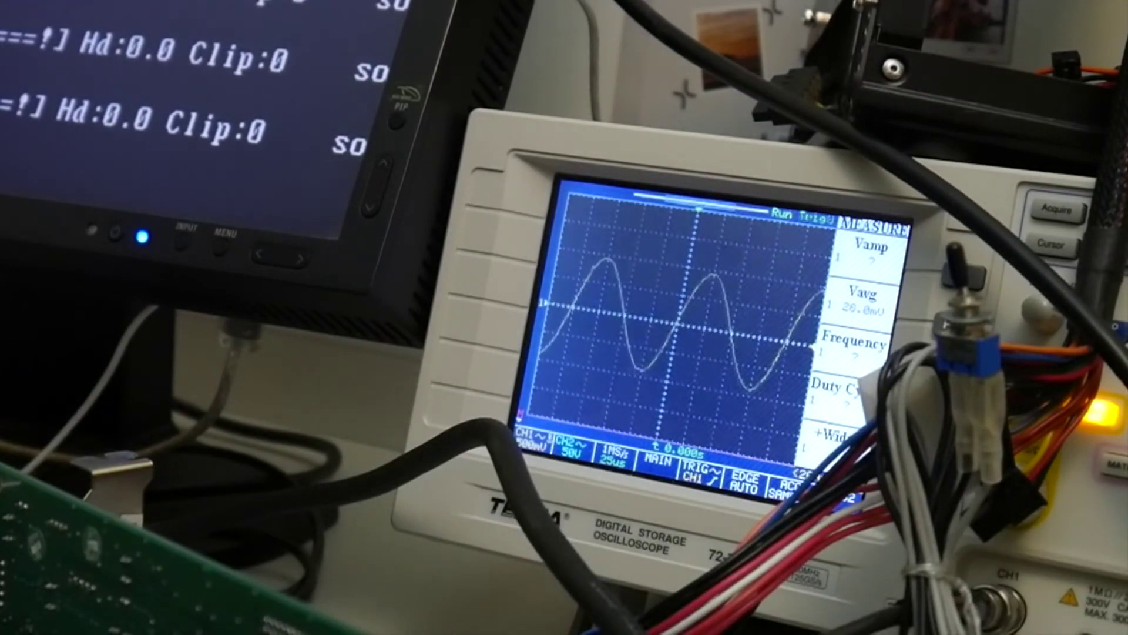
Stop the current tone and rerun the play command with 'synth sine 20000'
key(ctrl+c)
key(Up)
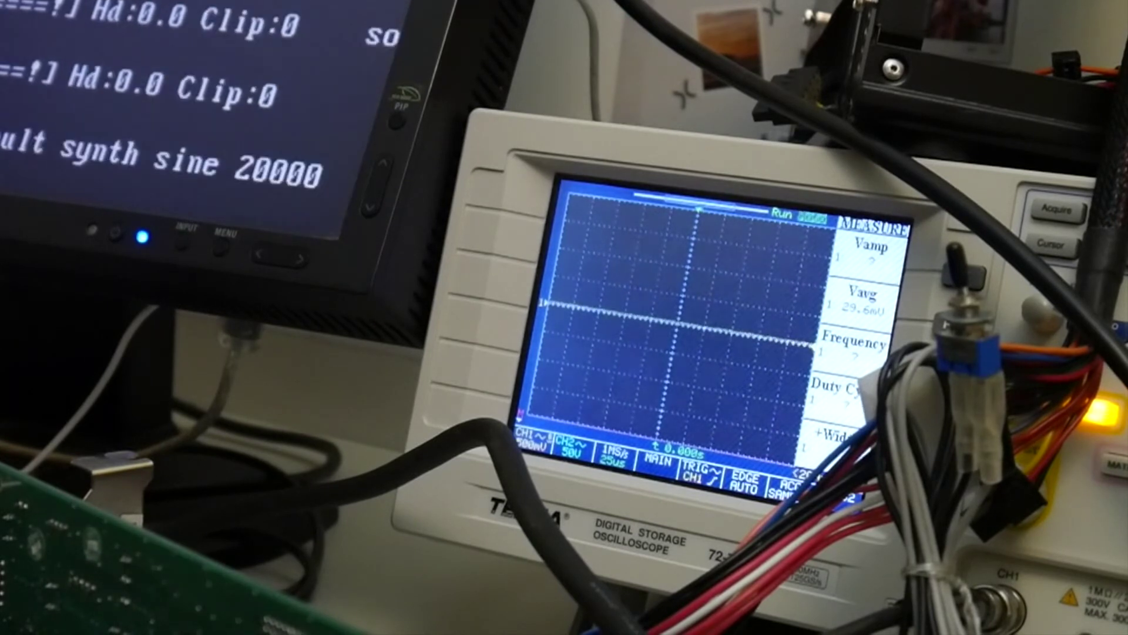
key(Return)
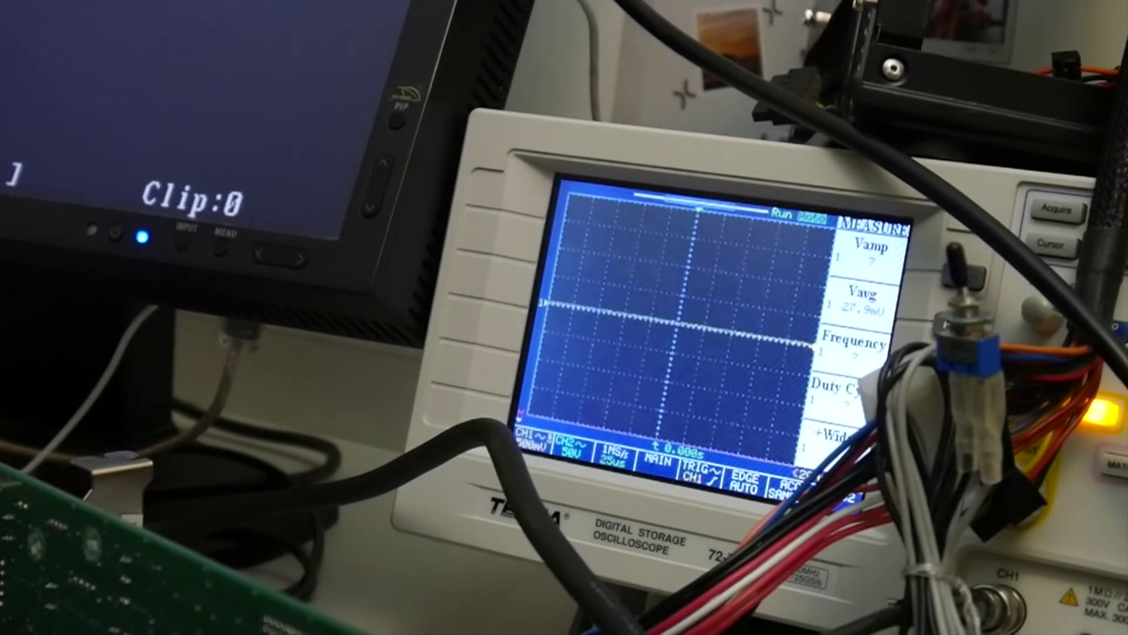